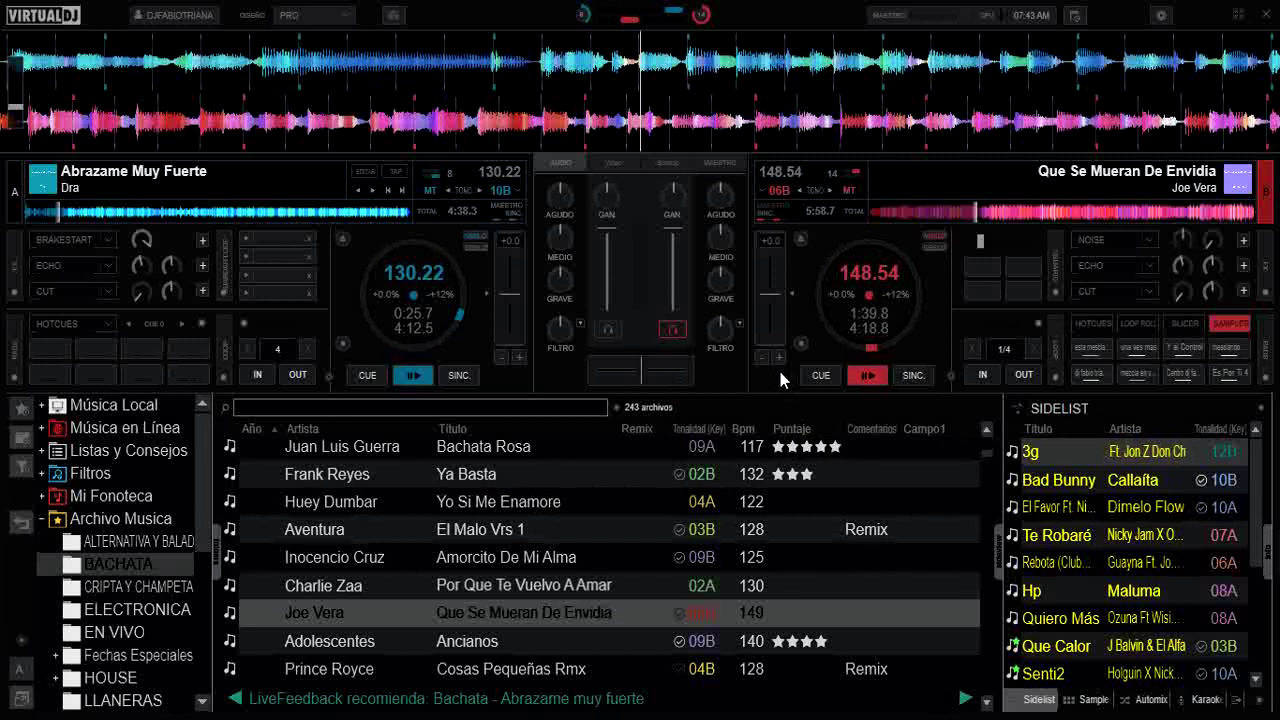
- Examine the dark styling of the "Bachata Rosa" context menu, deck 1's effects list and the BPM editor for "Yo Si Me Enamore"
right_click(355, 452)
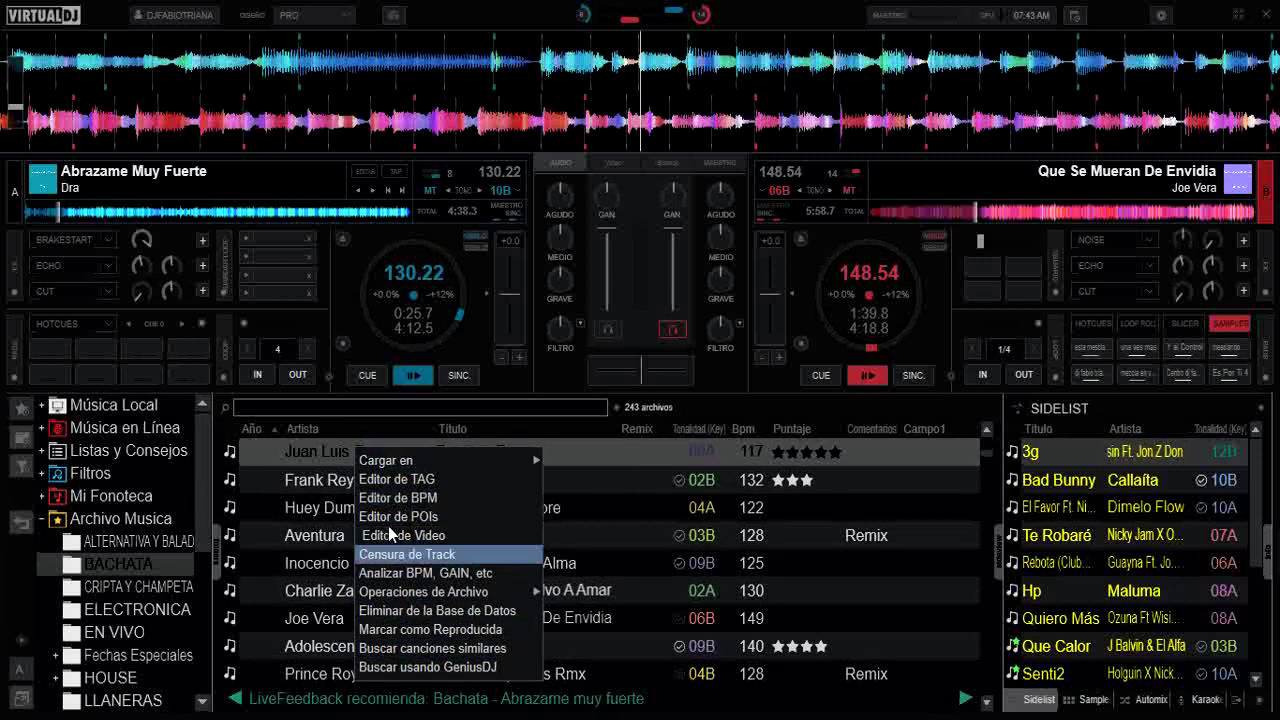
click(120, 243)
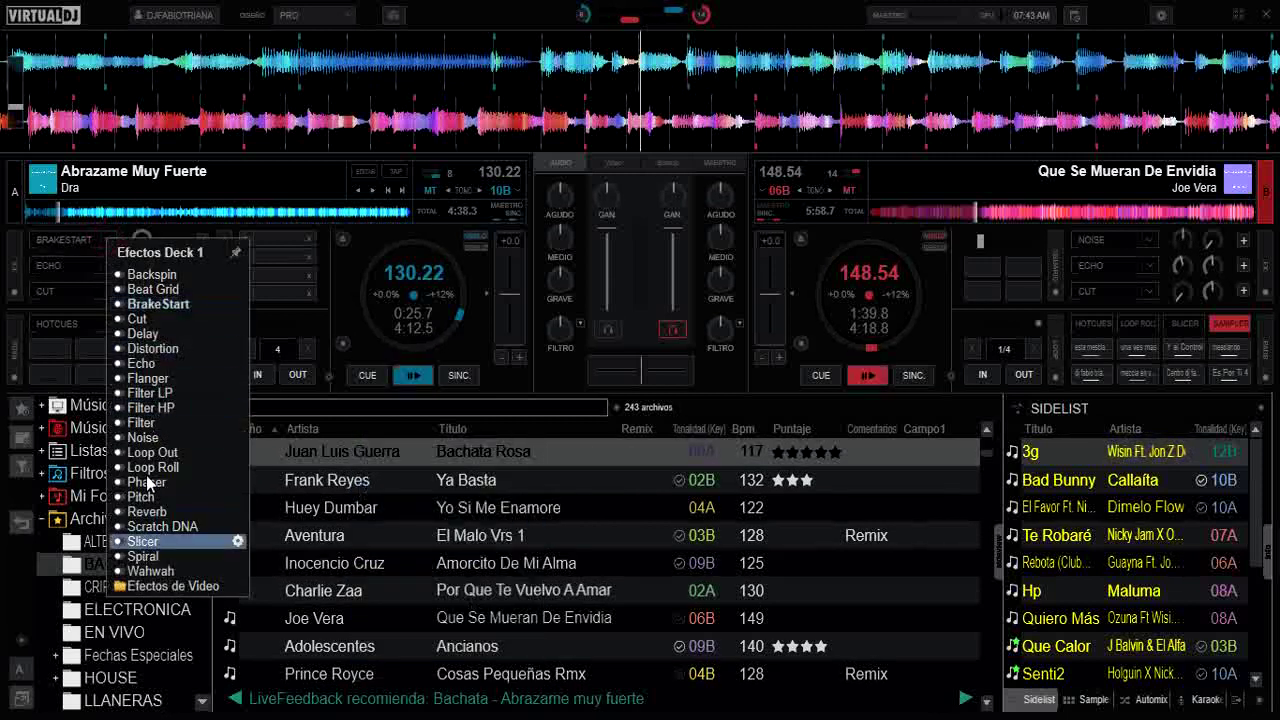
right_click(337, 495)
click(410, 537)
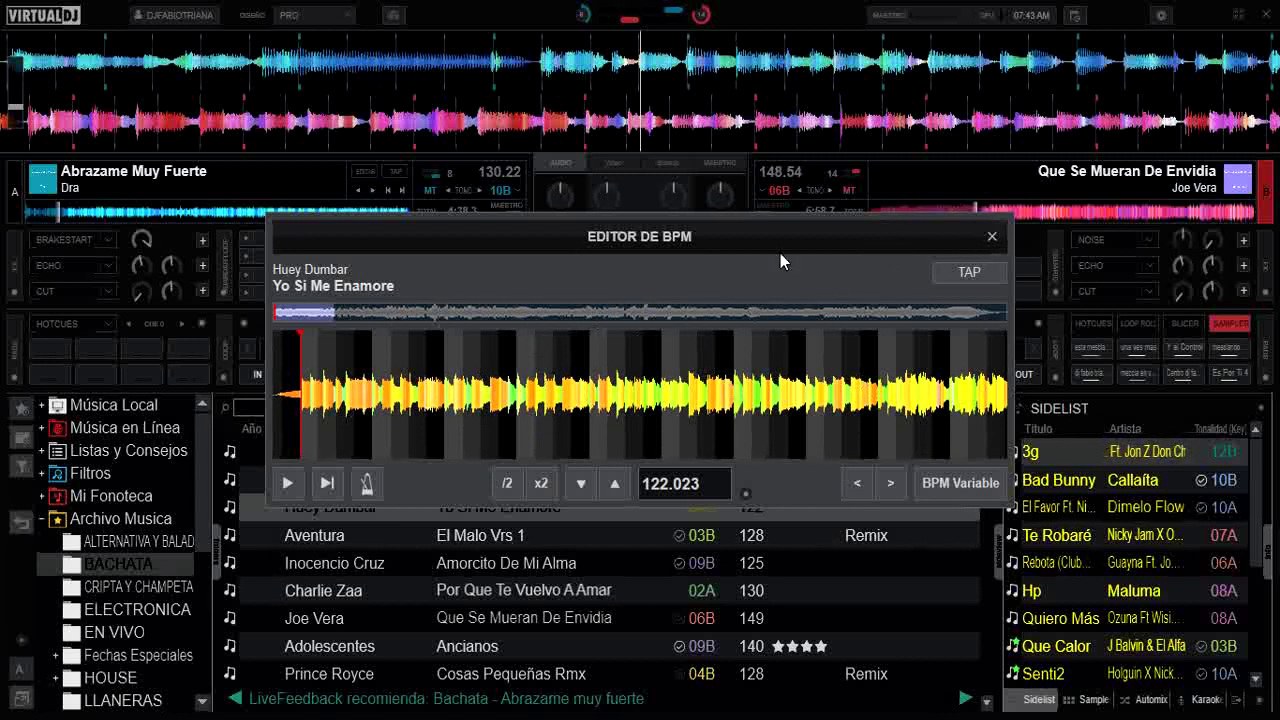
click(991, 237)
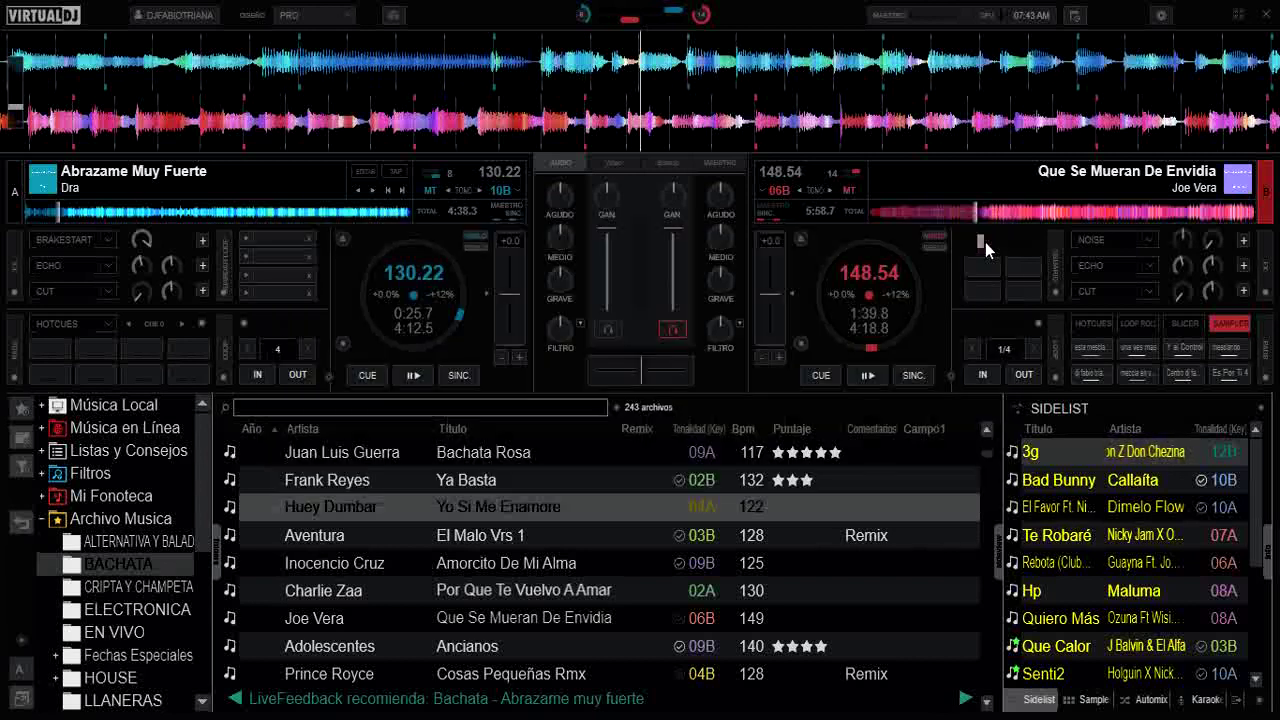
- Find dialogsColorTheme in the configuration options with the search "dialo", set it to light, and check deck 1's effects list
click(1162, 18)
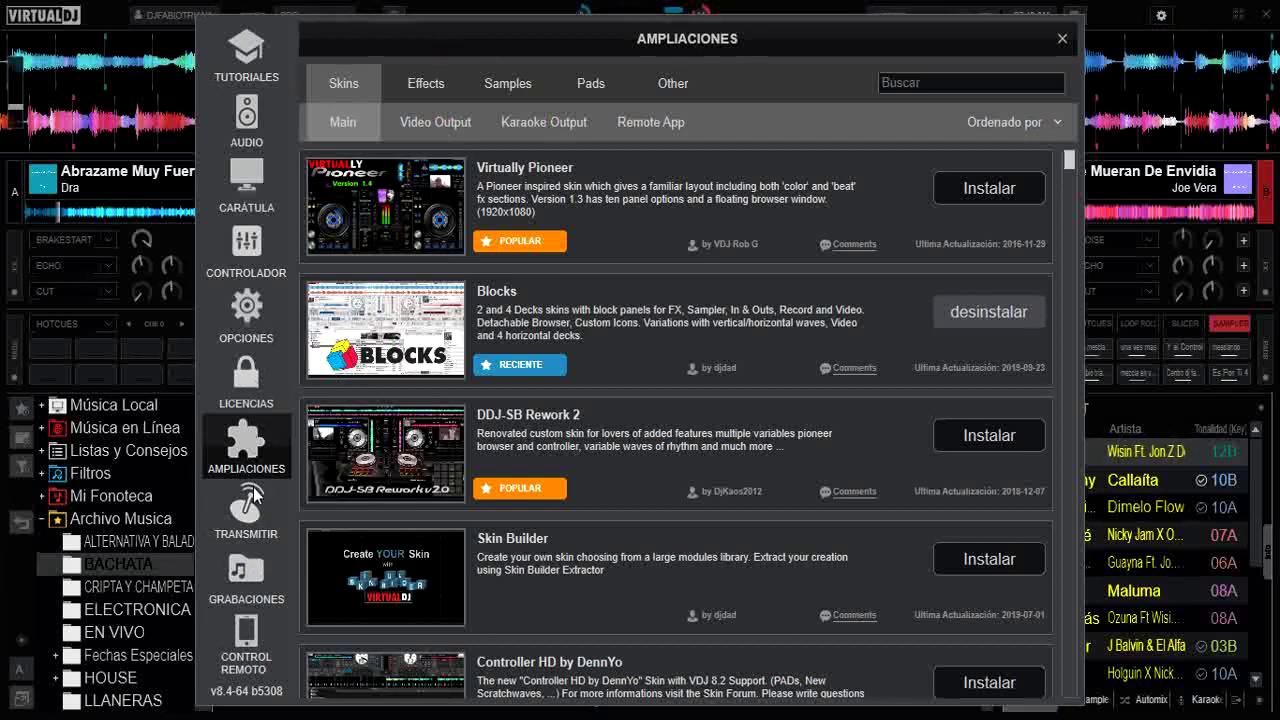
click(265, 323)
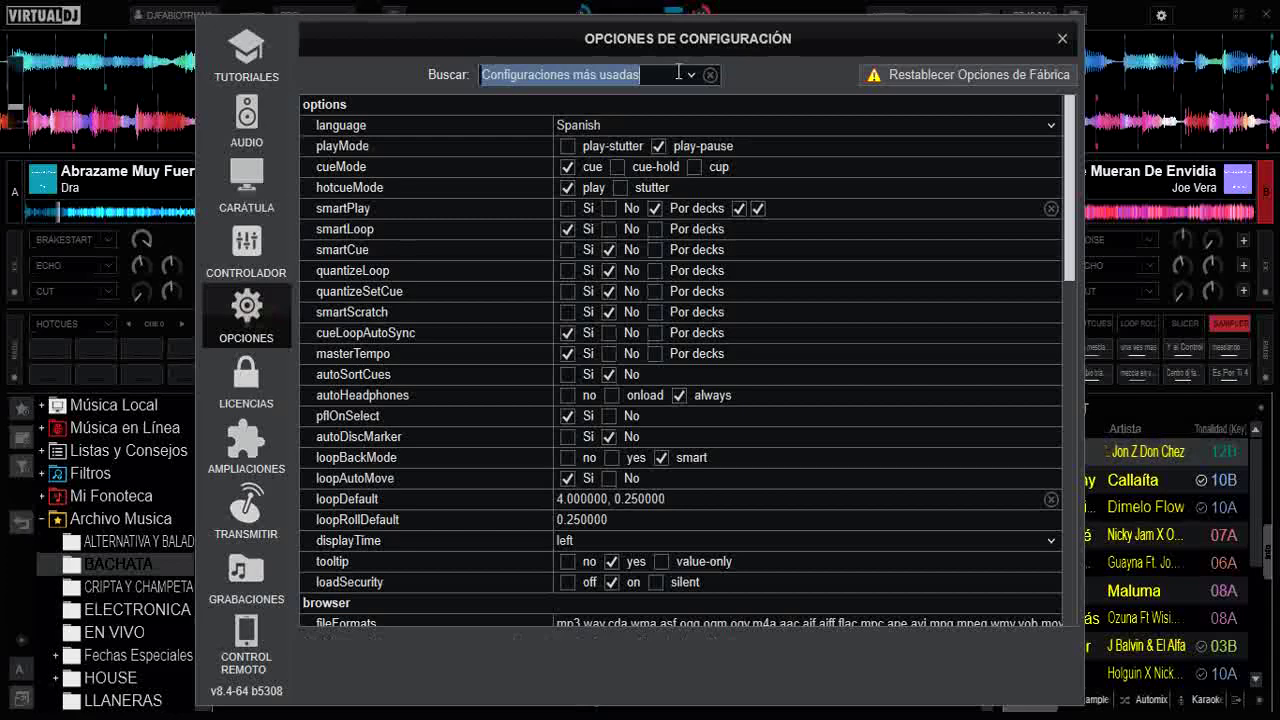
text(di)
text(alo)
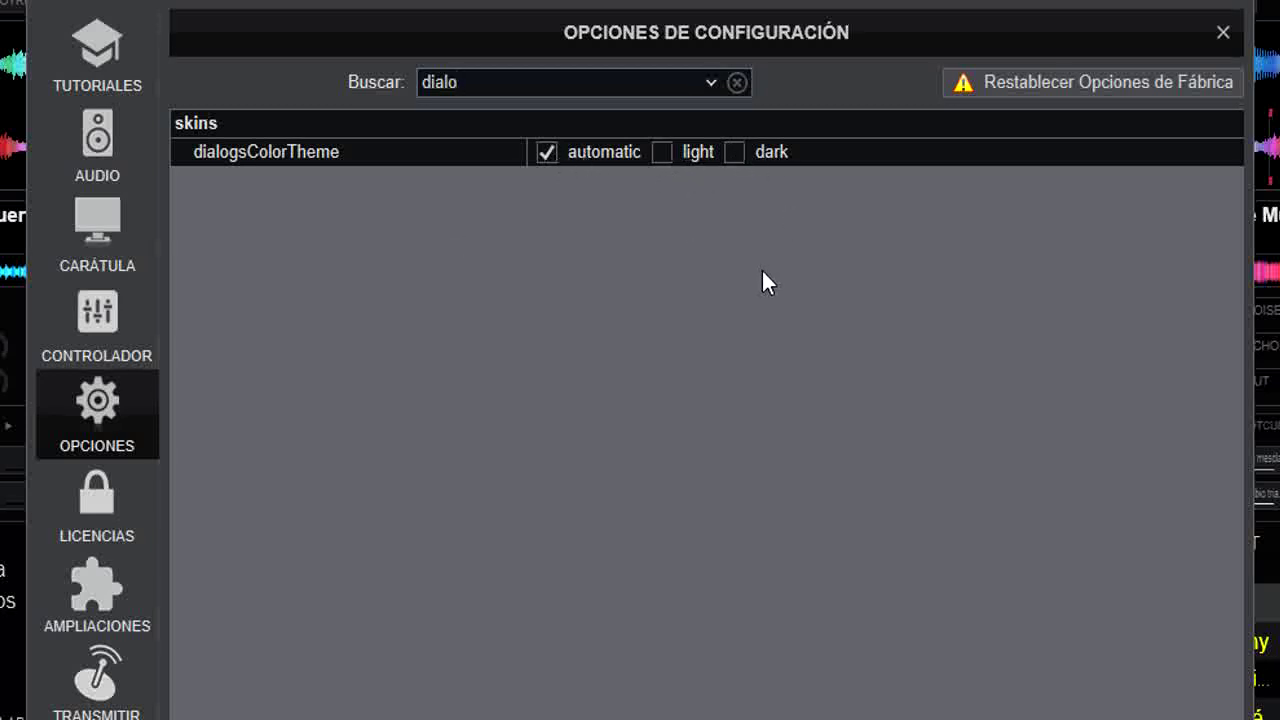
click(662, 153)
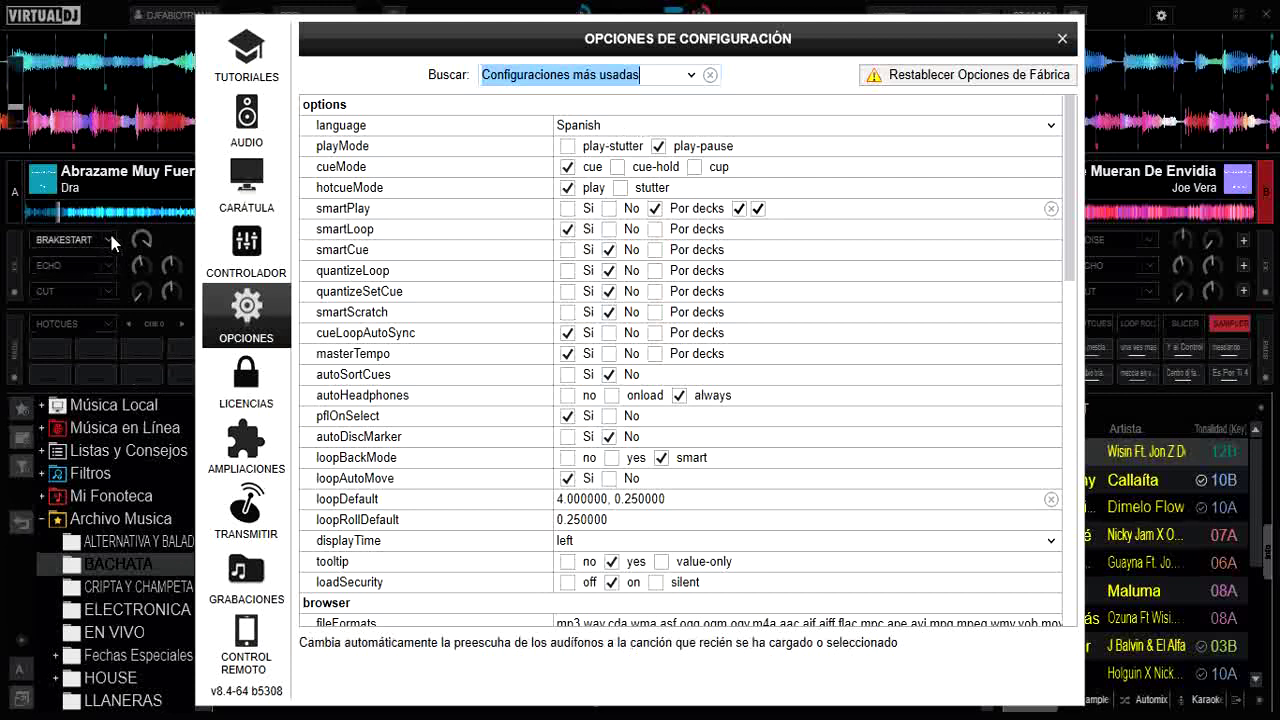
click(111, 238)
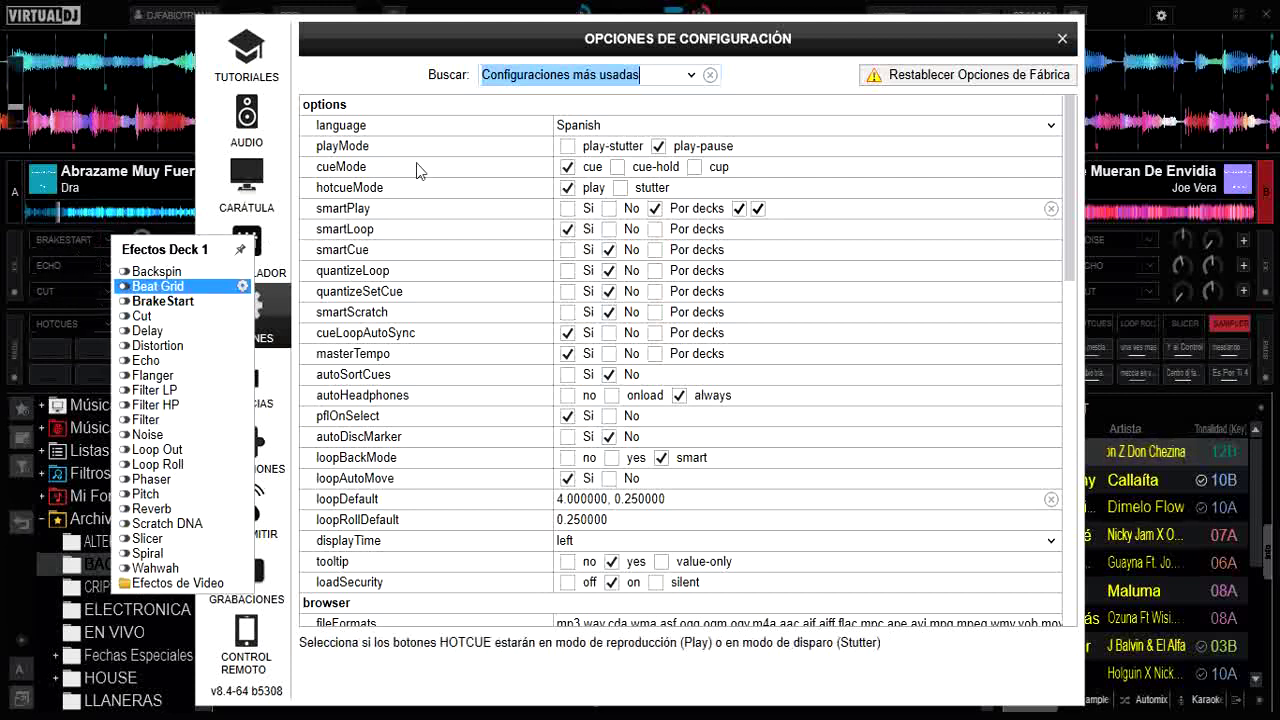
click(884, 45)
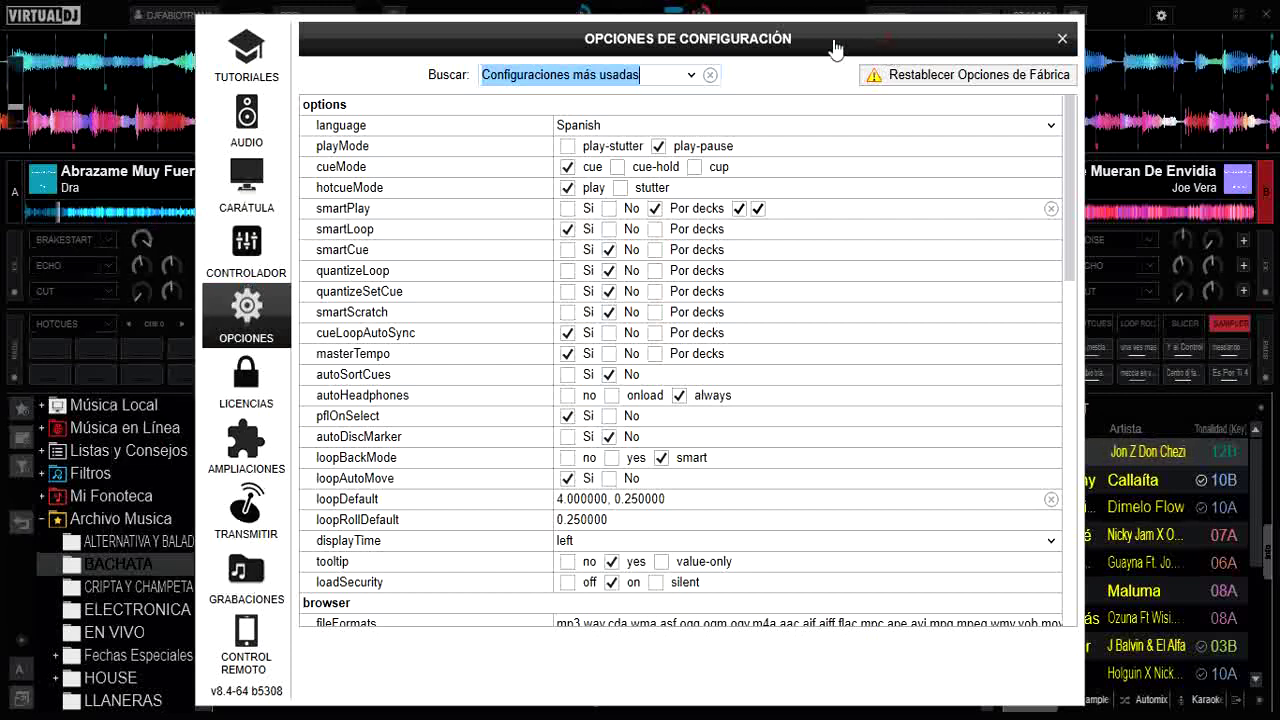
- Search the configuration options for "dial", set dialogsColorTheme to dark, and check deck 1's effects list before closing the settings
click(651, 78)
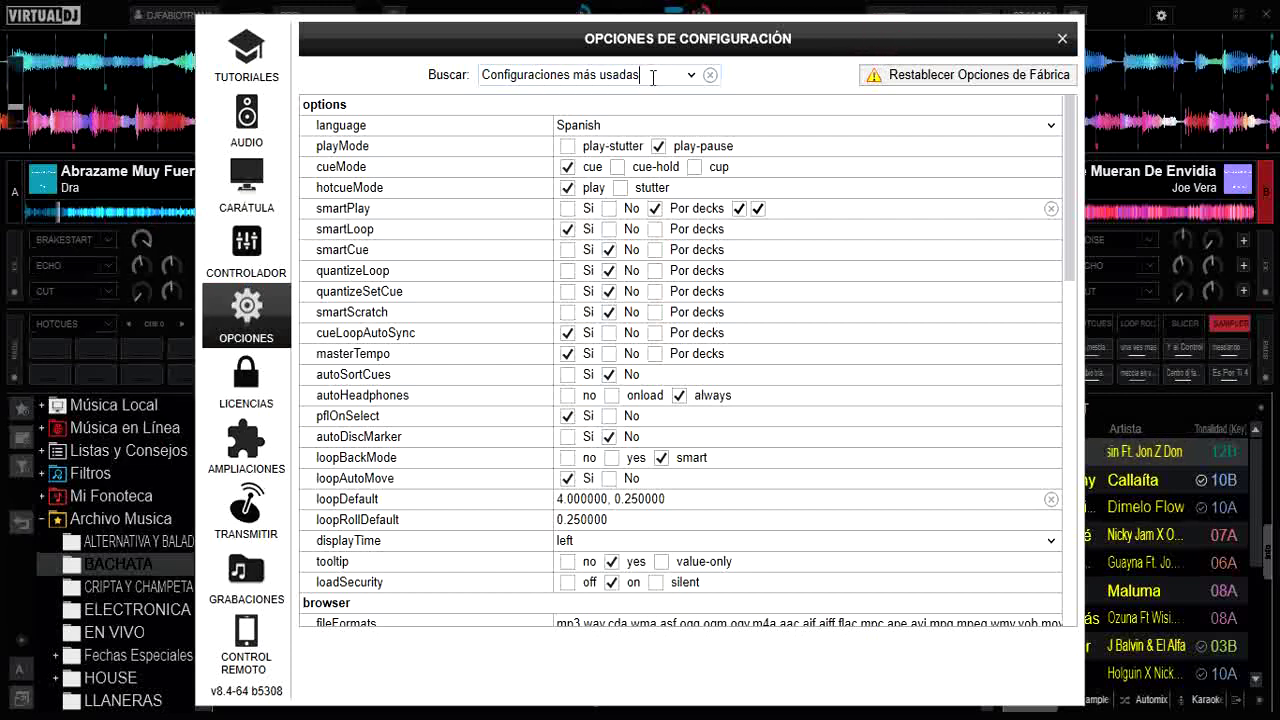
key(BackSpace)
key(BackSpace)
key(BackSpace)
key(BackSpace)
key(BackSpace)
key(BackSpace)
key(BackSpace)
key(BackSpace)
key(BackSpace)
key(BackSpace)
key(BackSpace)
key(BackSpace)
key(BackSpace)
key(BackSpace)
key(BackSpace)
key(BackSpace)
key(BackSpace)
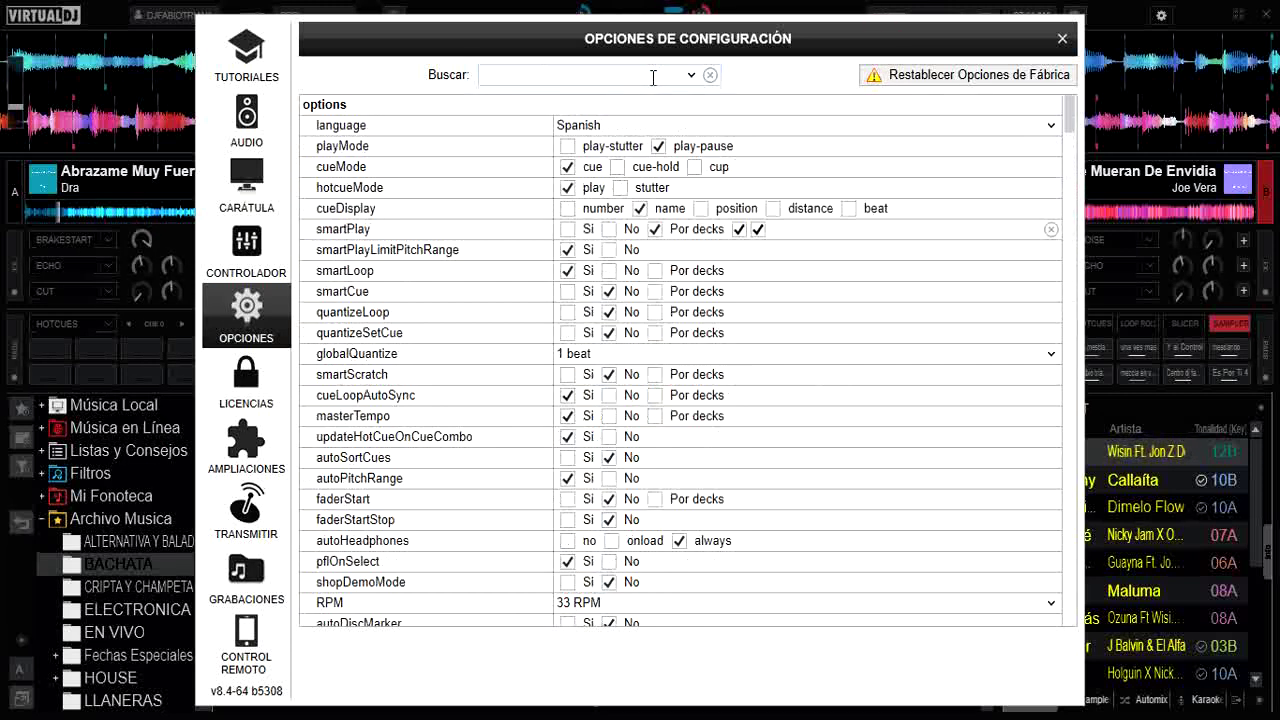
text(di)
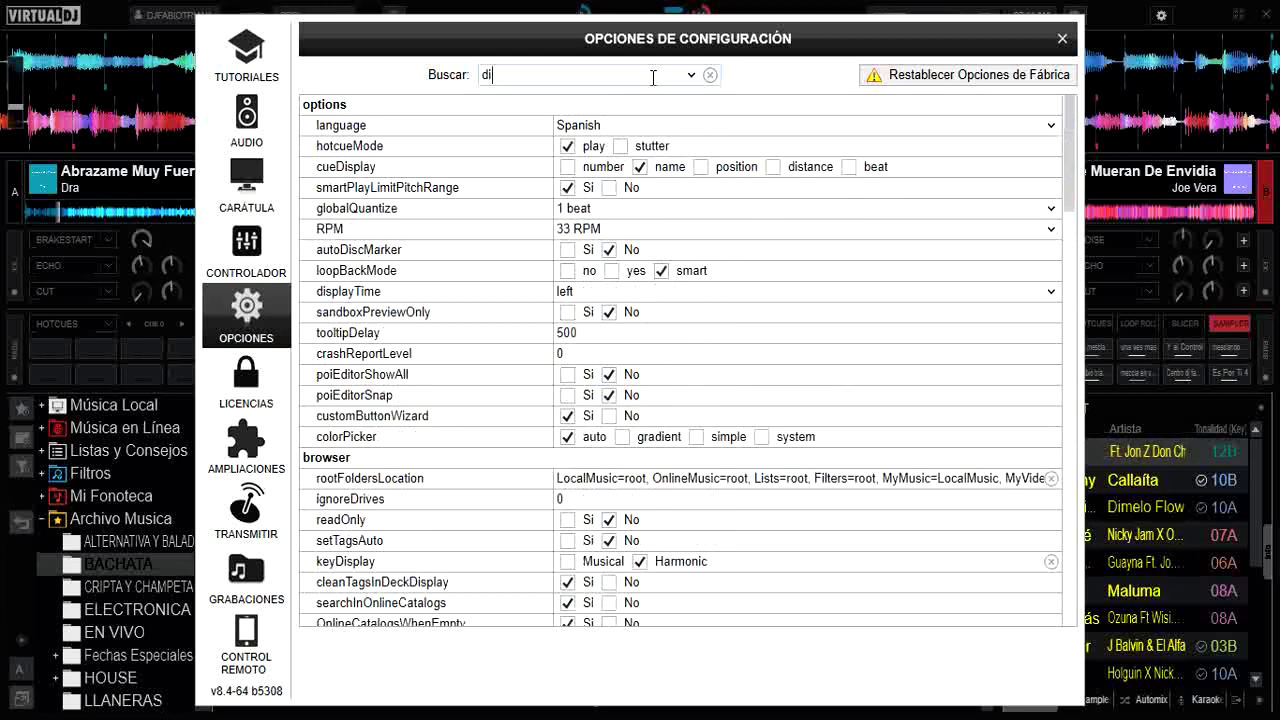
text(al)
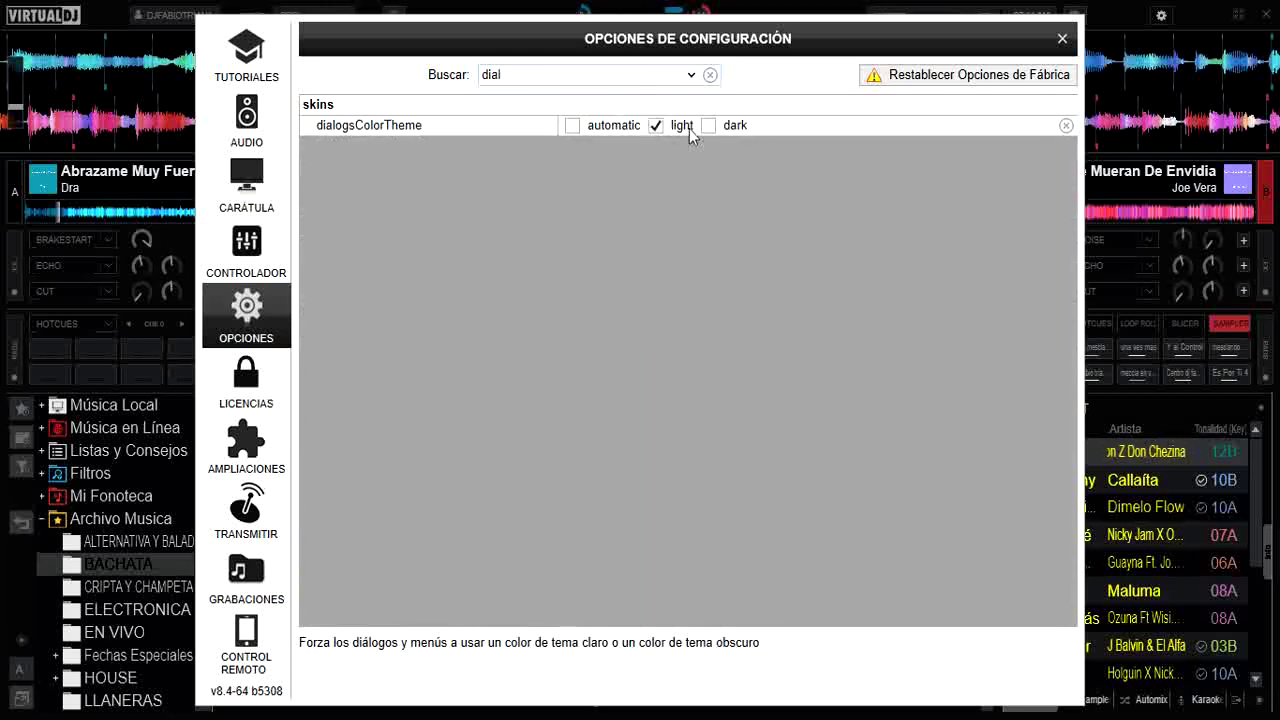
click(721, 128)
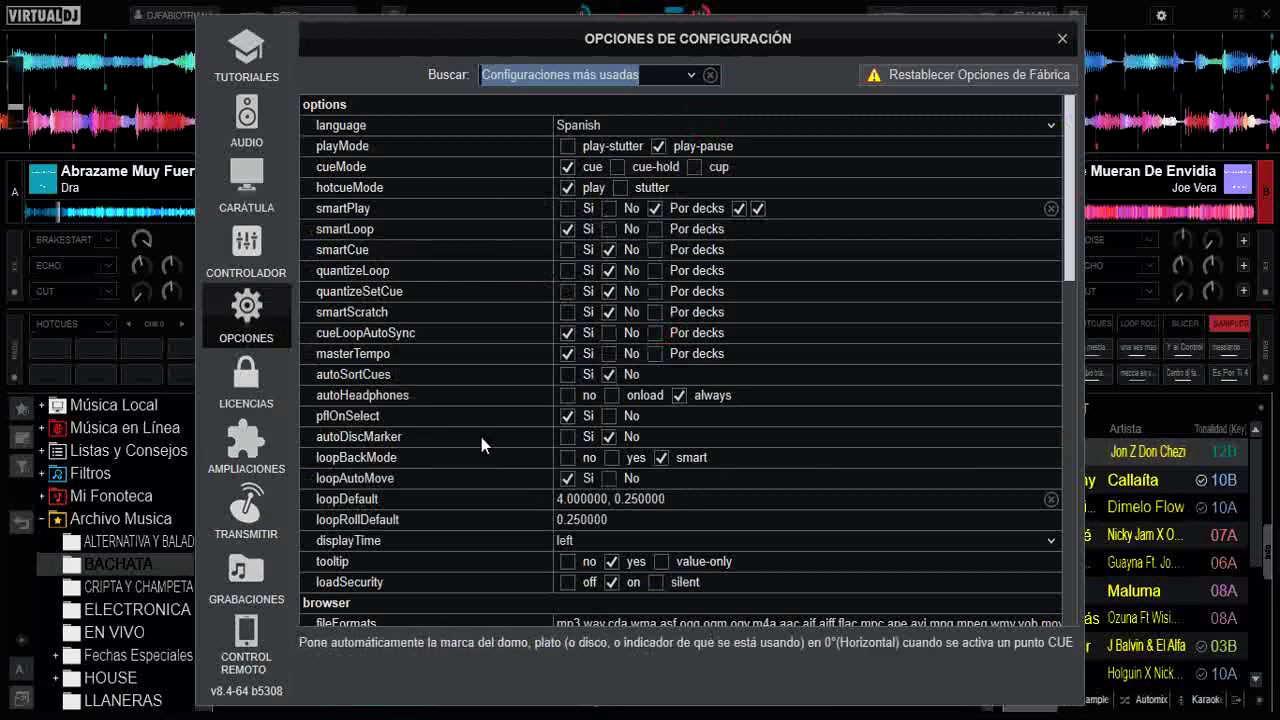
click(109, 239)
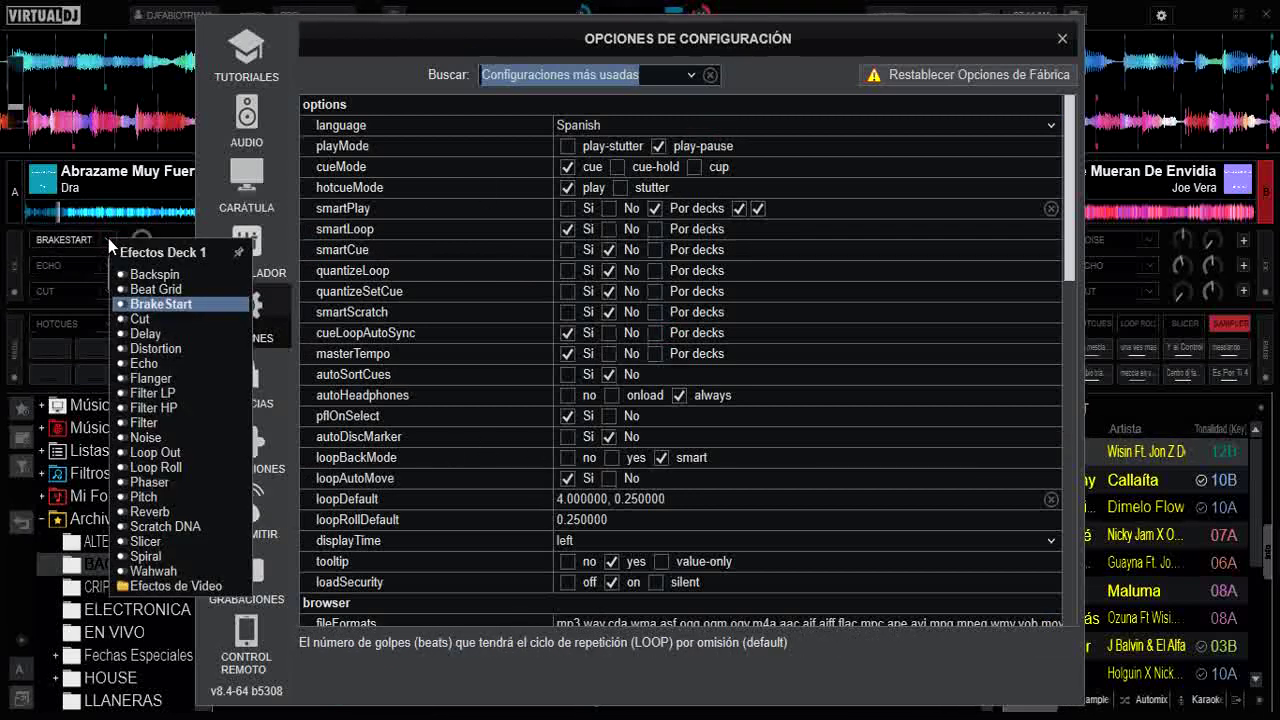
click(810, 79)
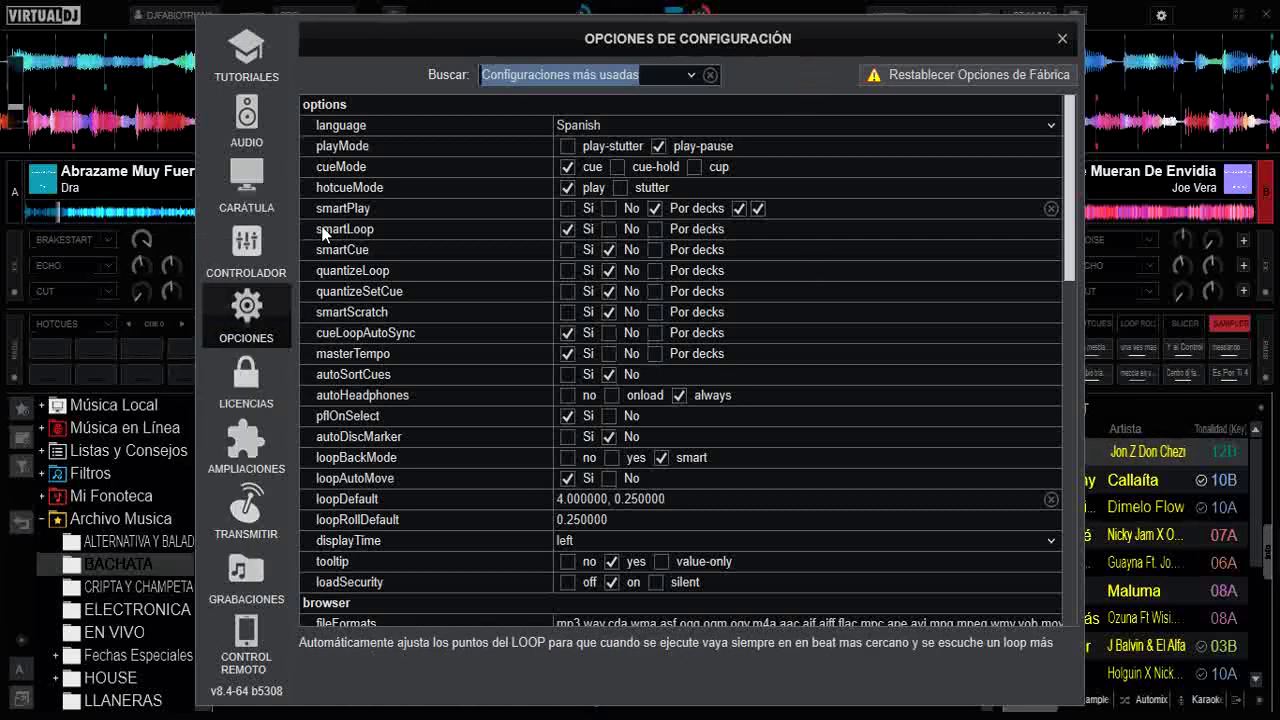
click(1064, 42)
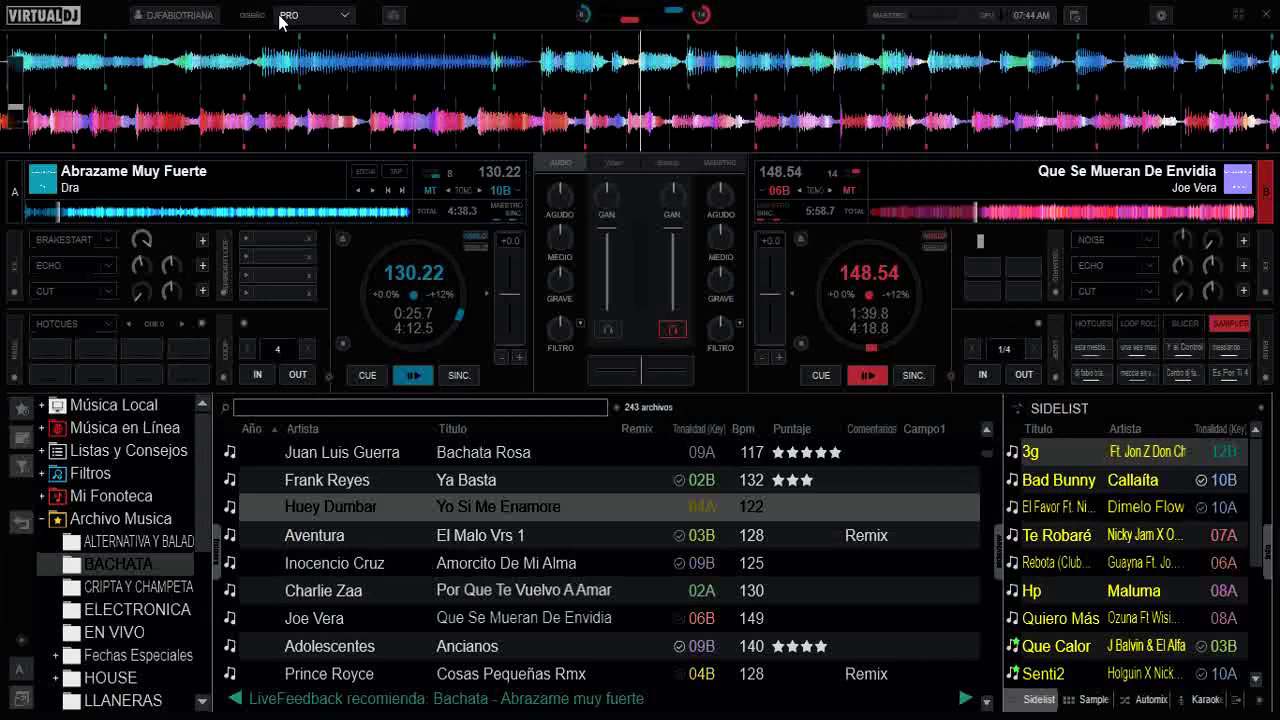
- Change the skin's colour combination to Luz de Día
click(344, 15)
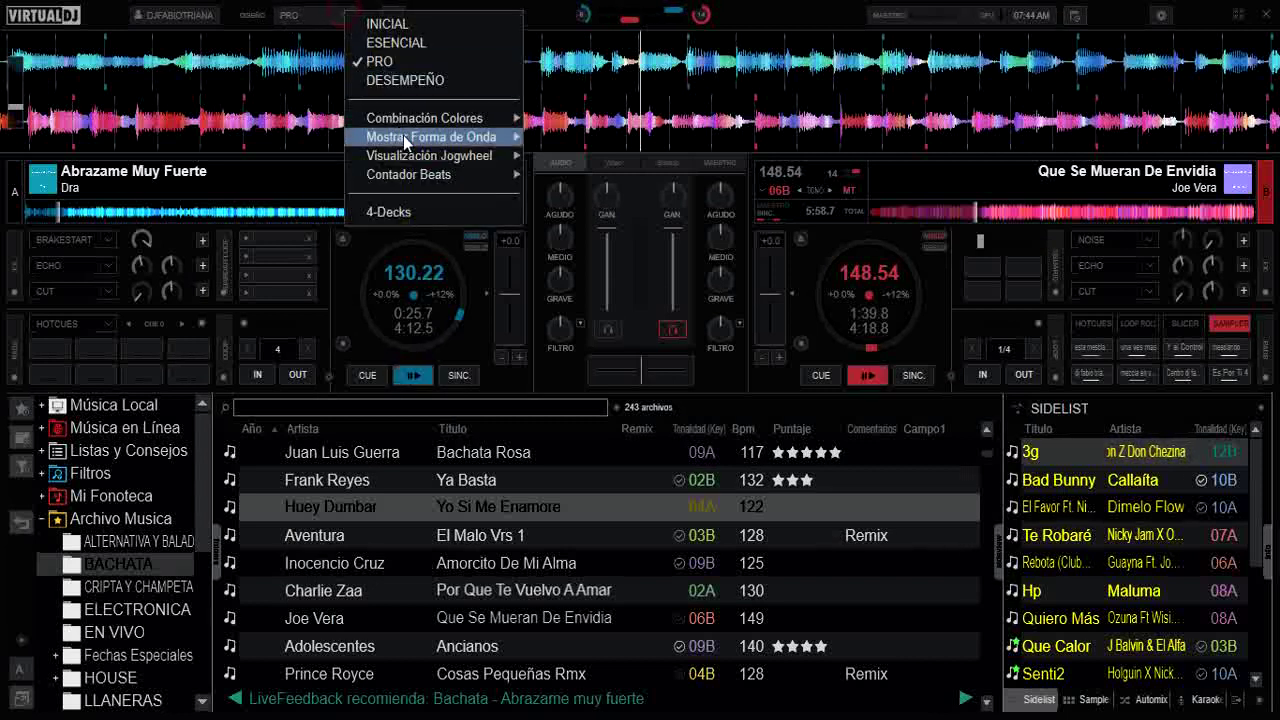
mouse_move(490, 118)
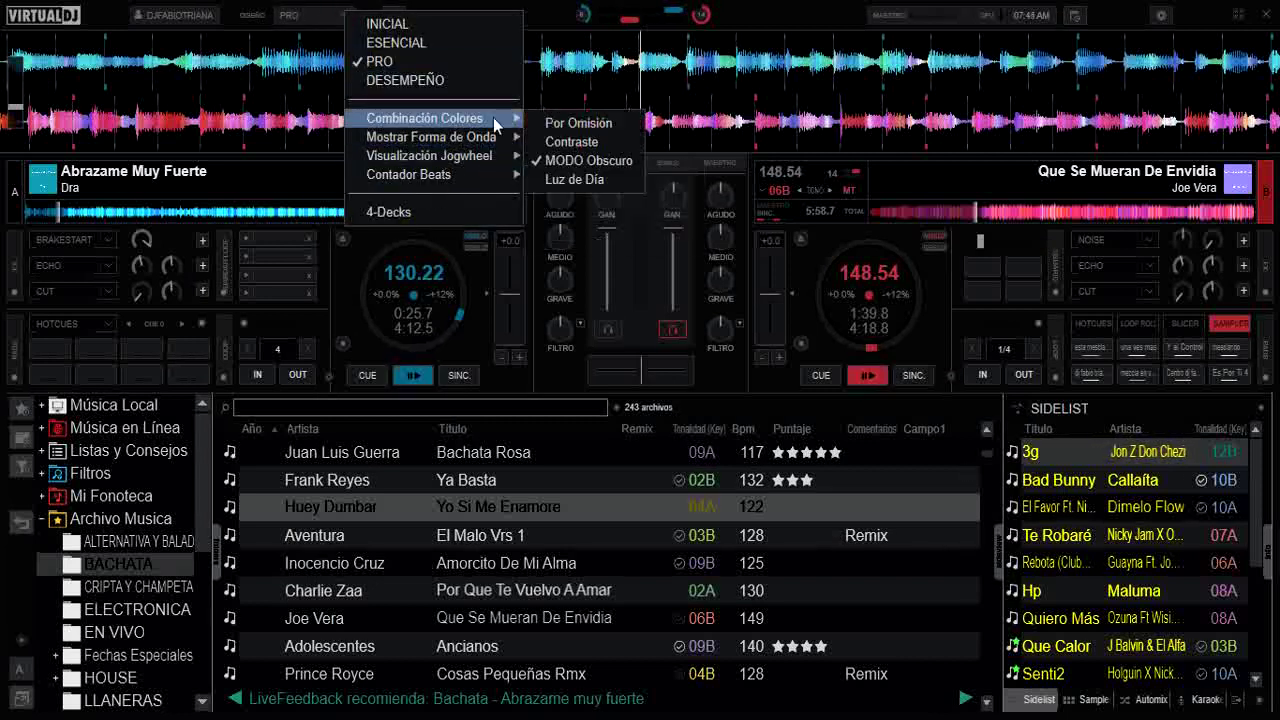
click(574, 179)
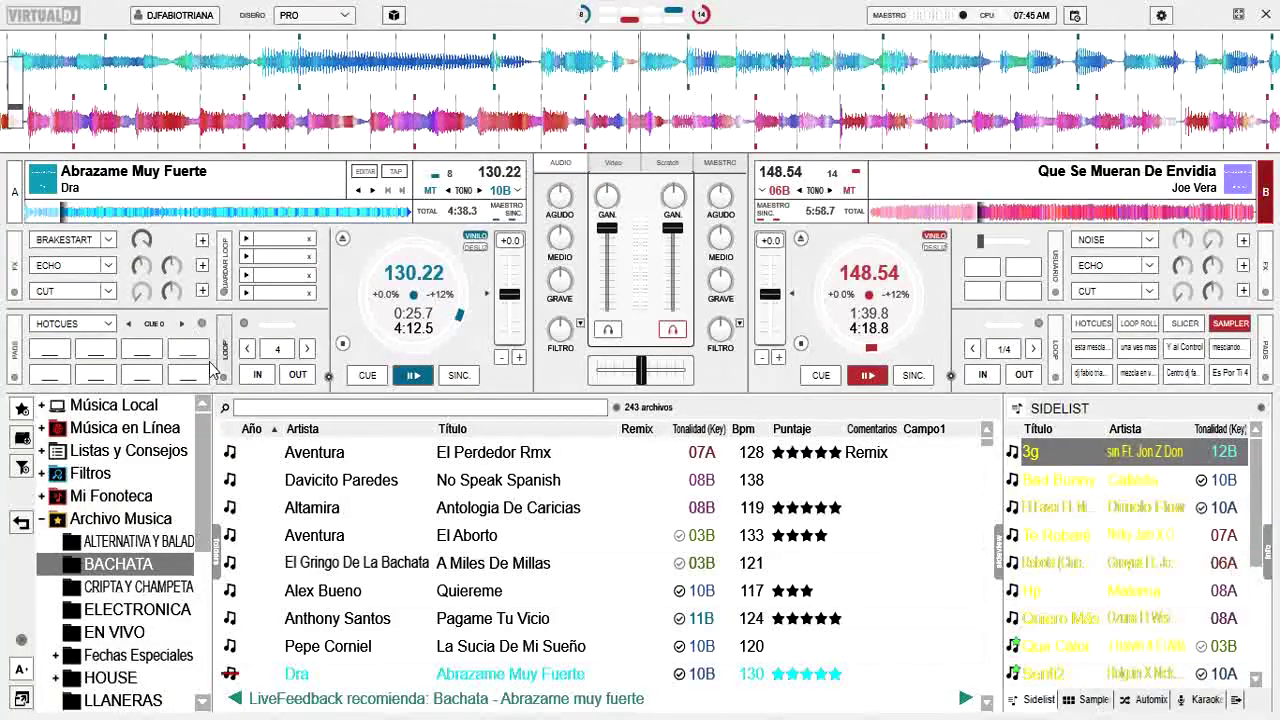
- Check the styling of deck 1's BrakeStart effects list and the context menu of the track "El Perdedor Rmx"
click(107, 240)
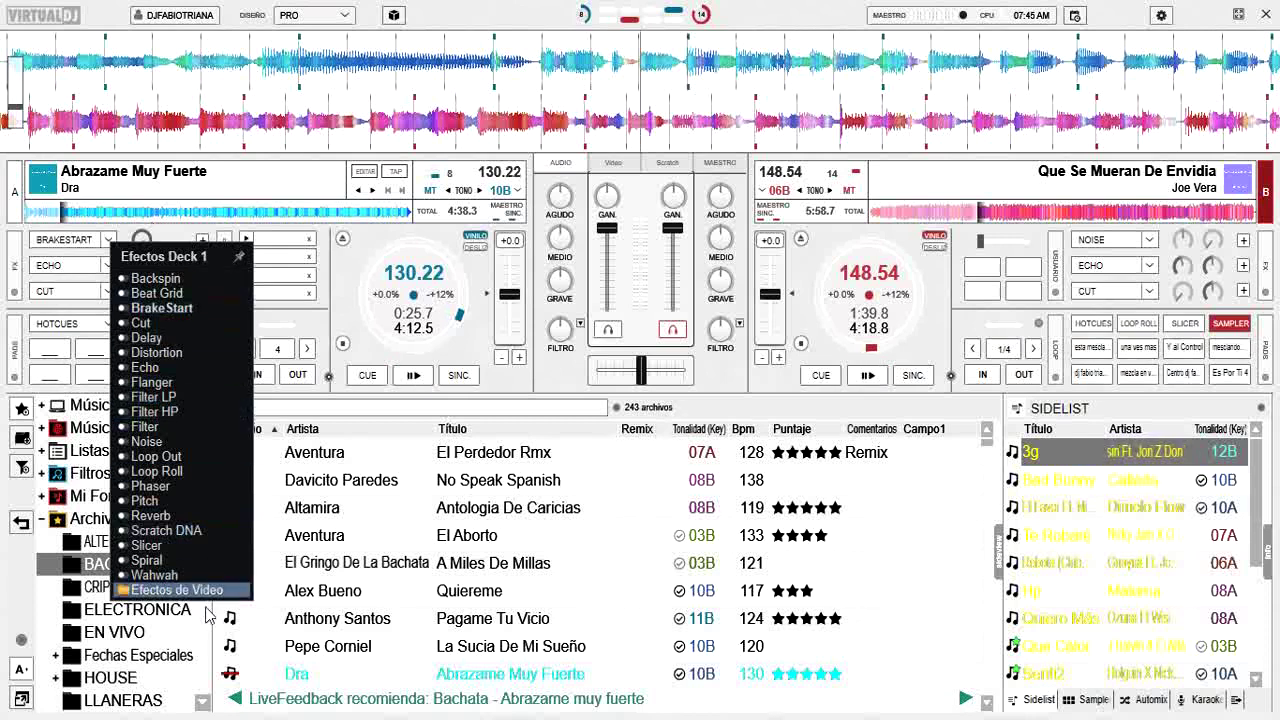
right_click(464, 456)
click(559, 380)
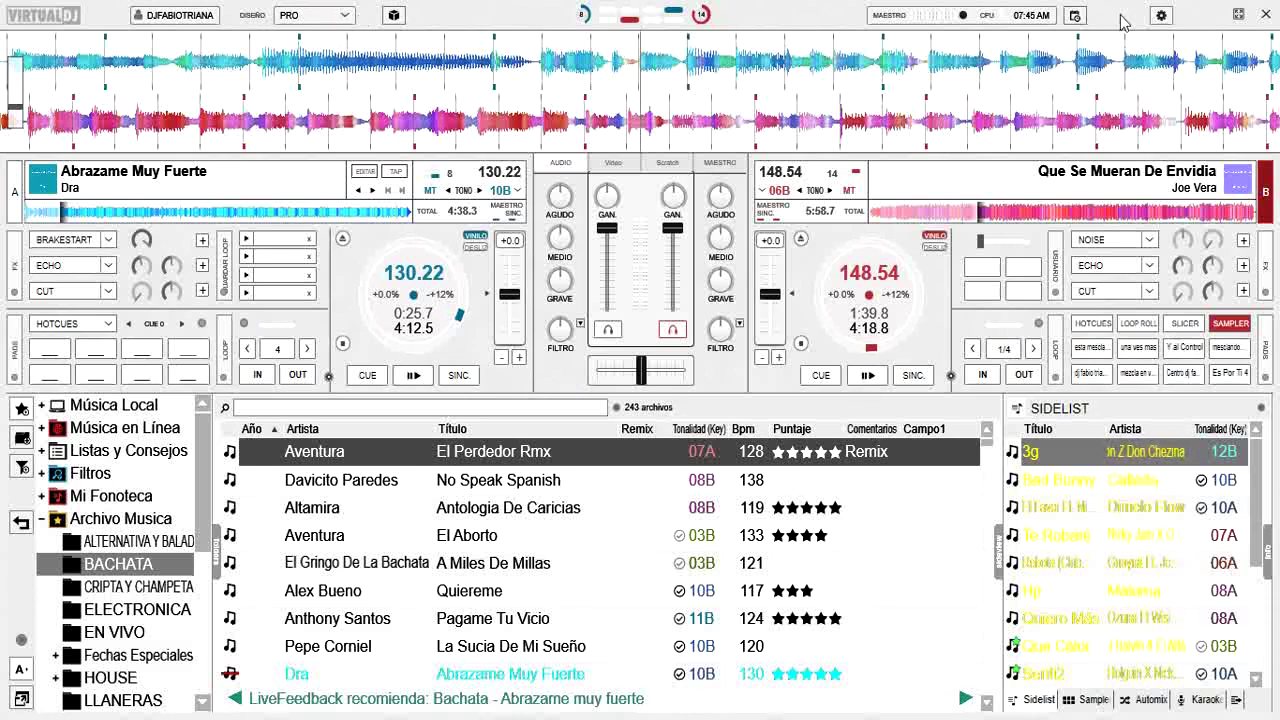
- Search the configuration options for "dialo", set dialogsColorTheme to automatic, and close the settings
click(1161, 15)
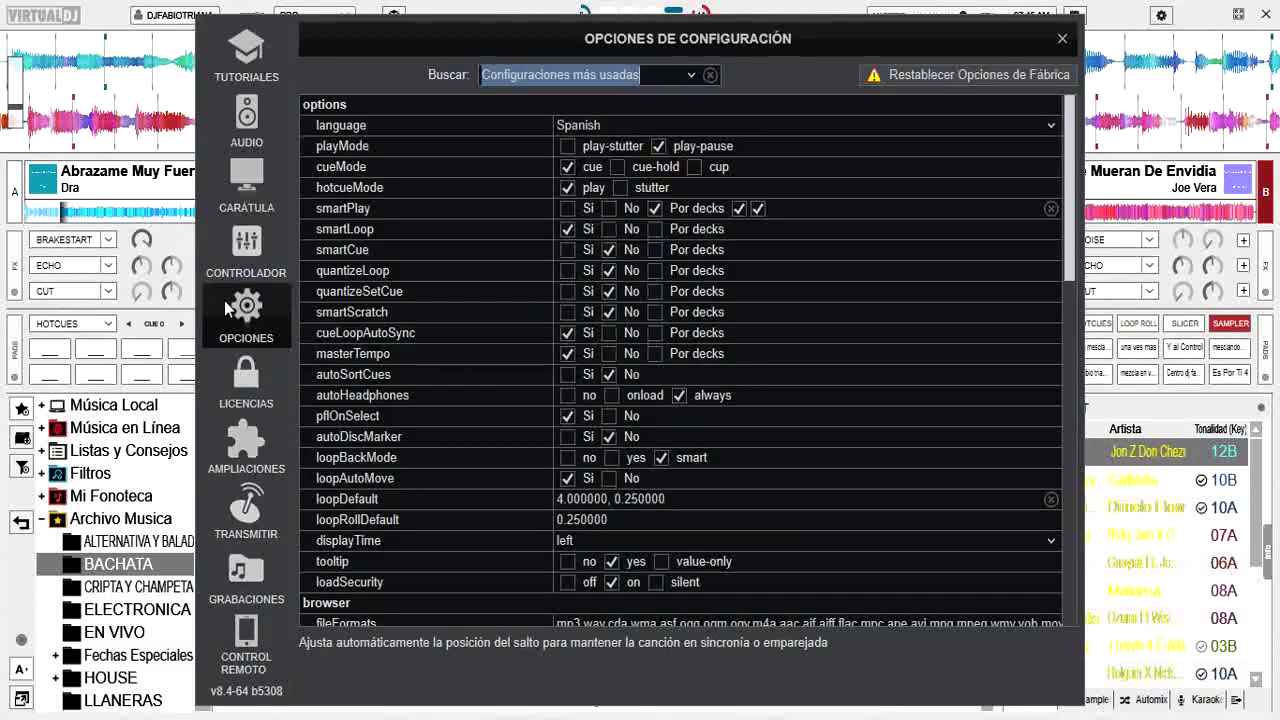
text(dialo)
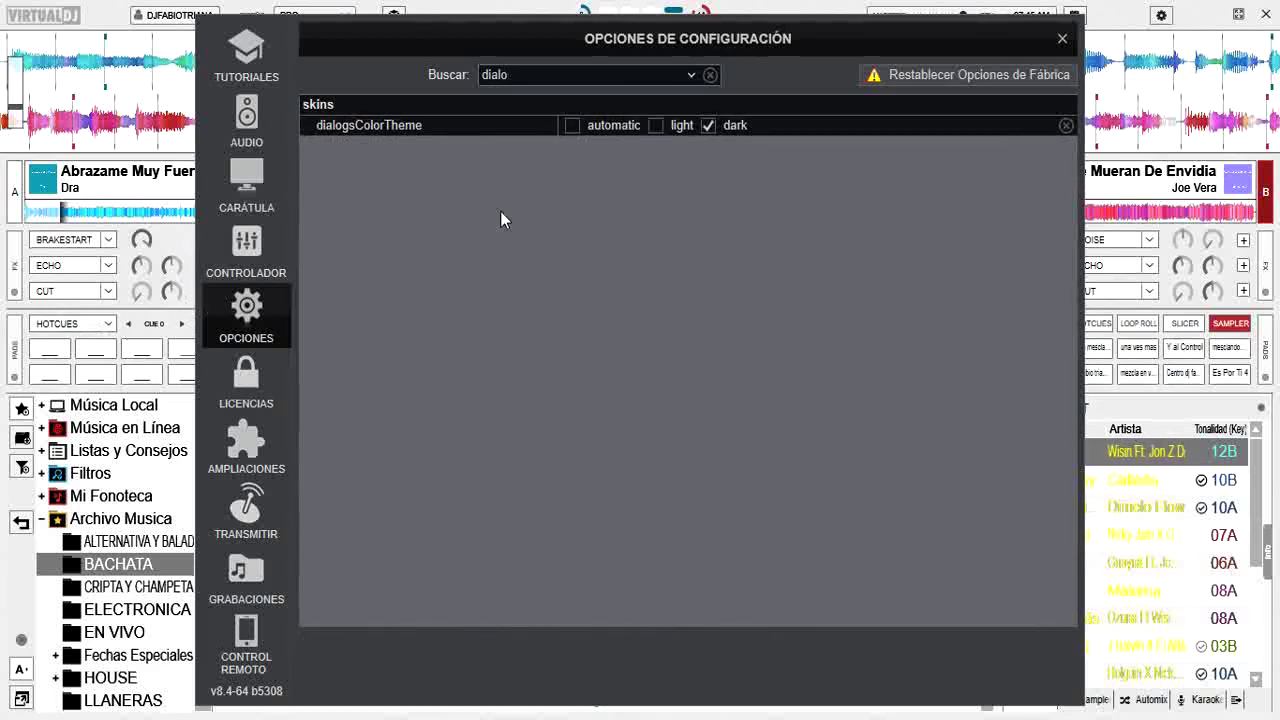
click(573, 128)
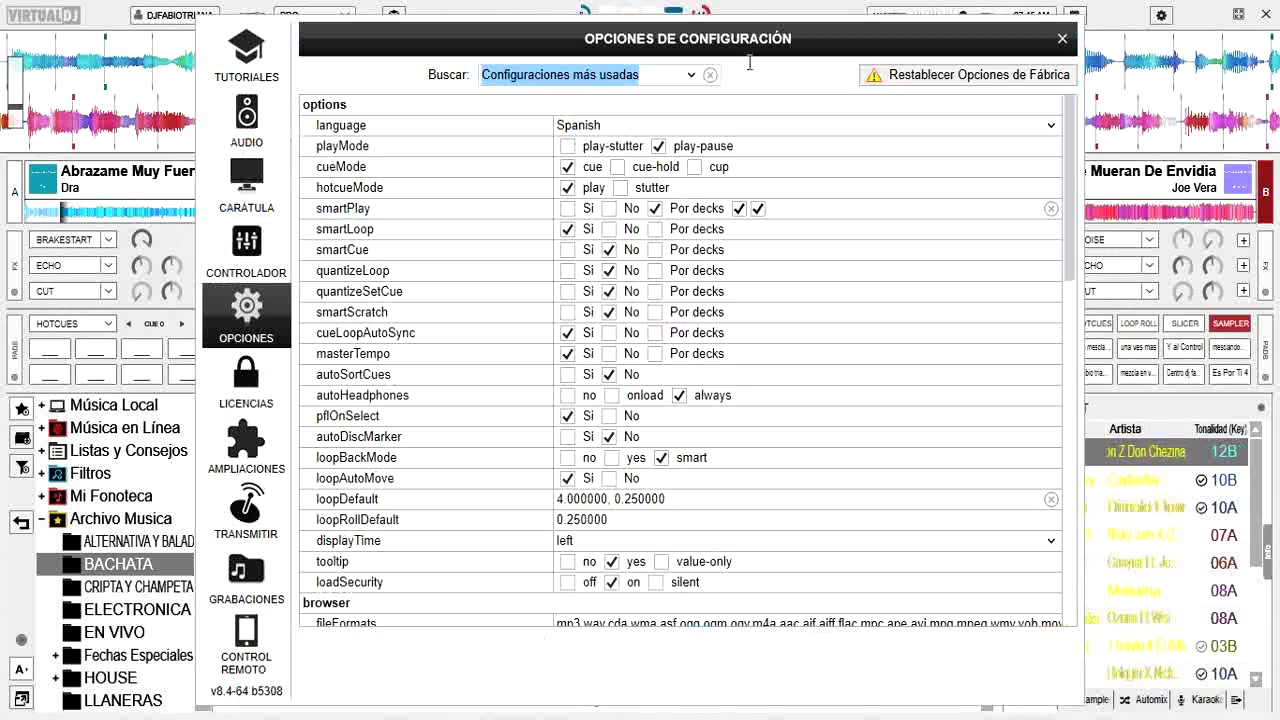
click(1062, 40)
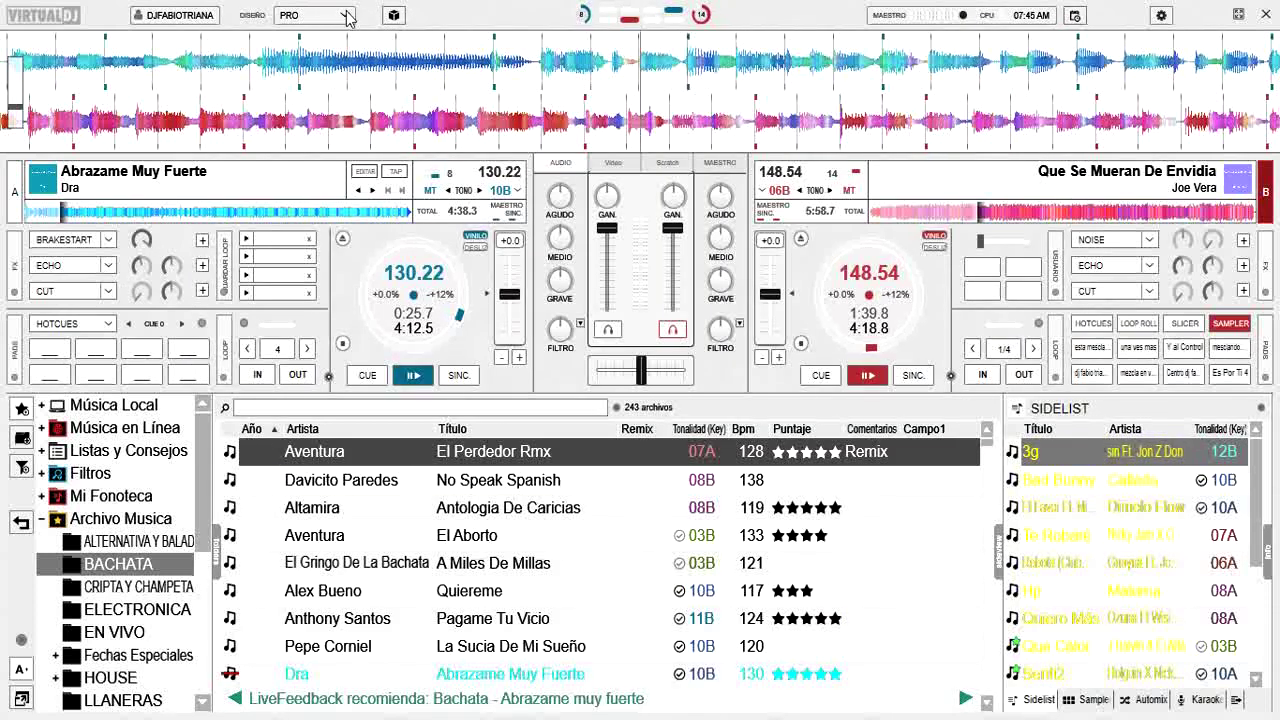
- Examine the styling of deck 1's Echo effects list and the TAG editor for the track "El Aborto"
click(107, 265)
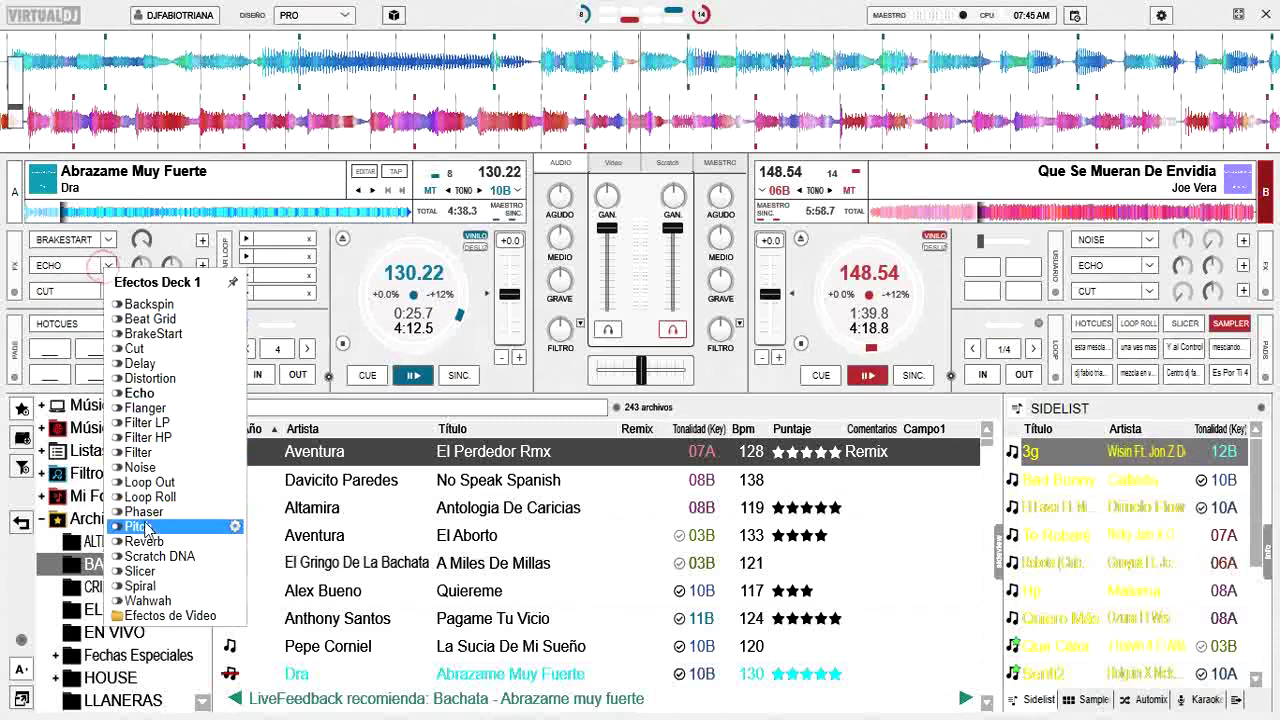
click(343, 310)
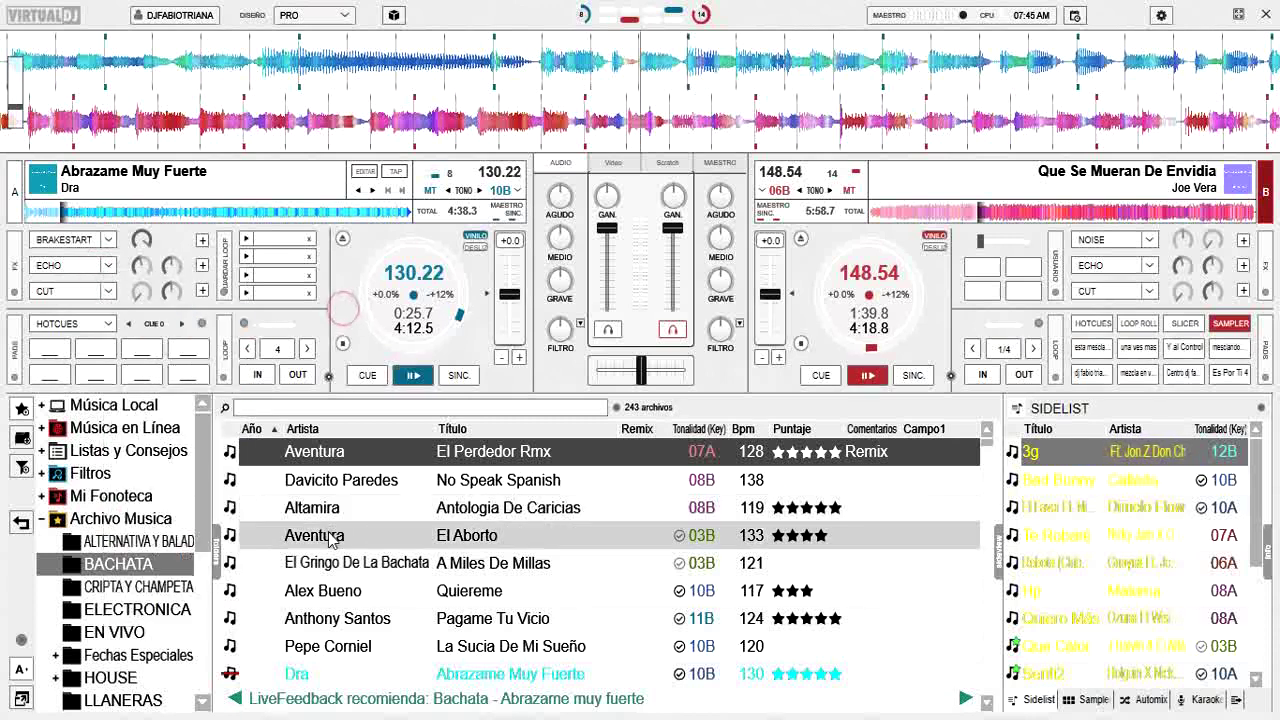
right_click(331, 538)
click(468, 512)
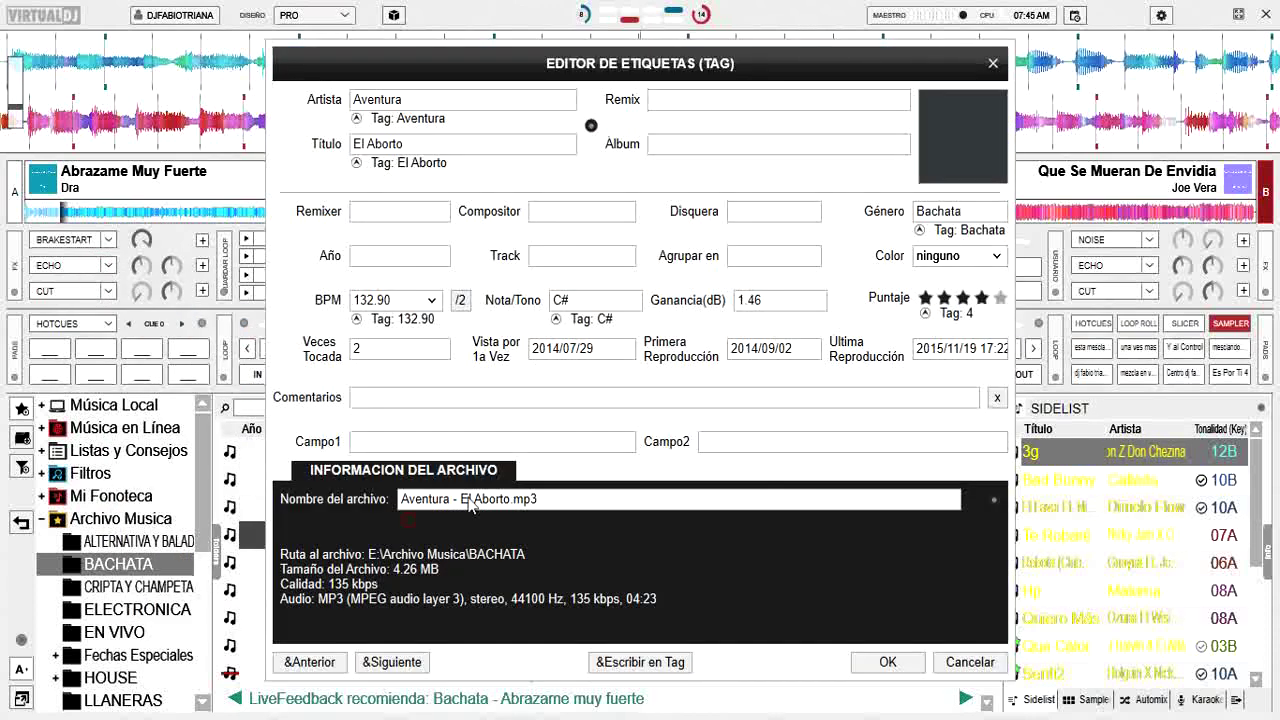
click(993, 63)
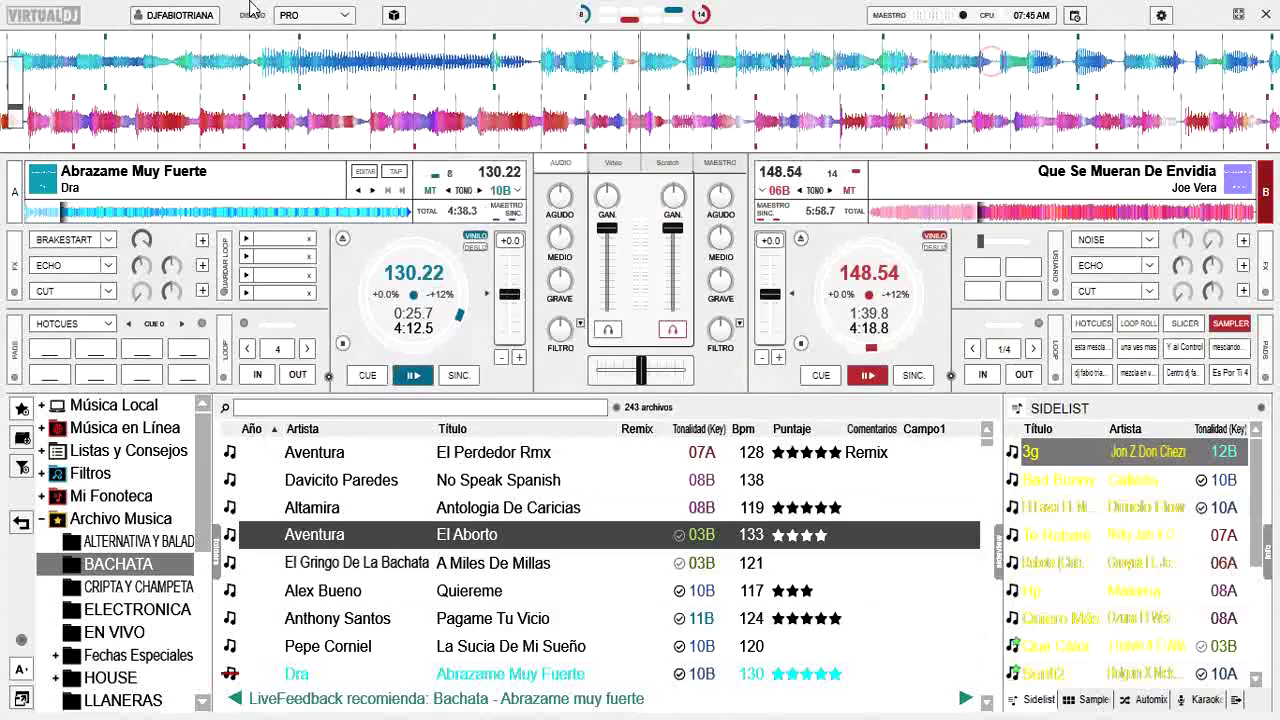
- Change the skin's colour combination to MODO Obscuro
click(346, 15)
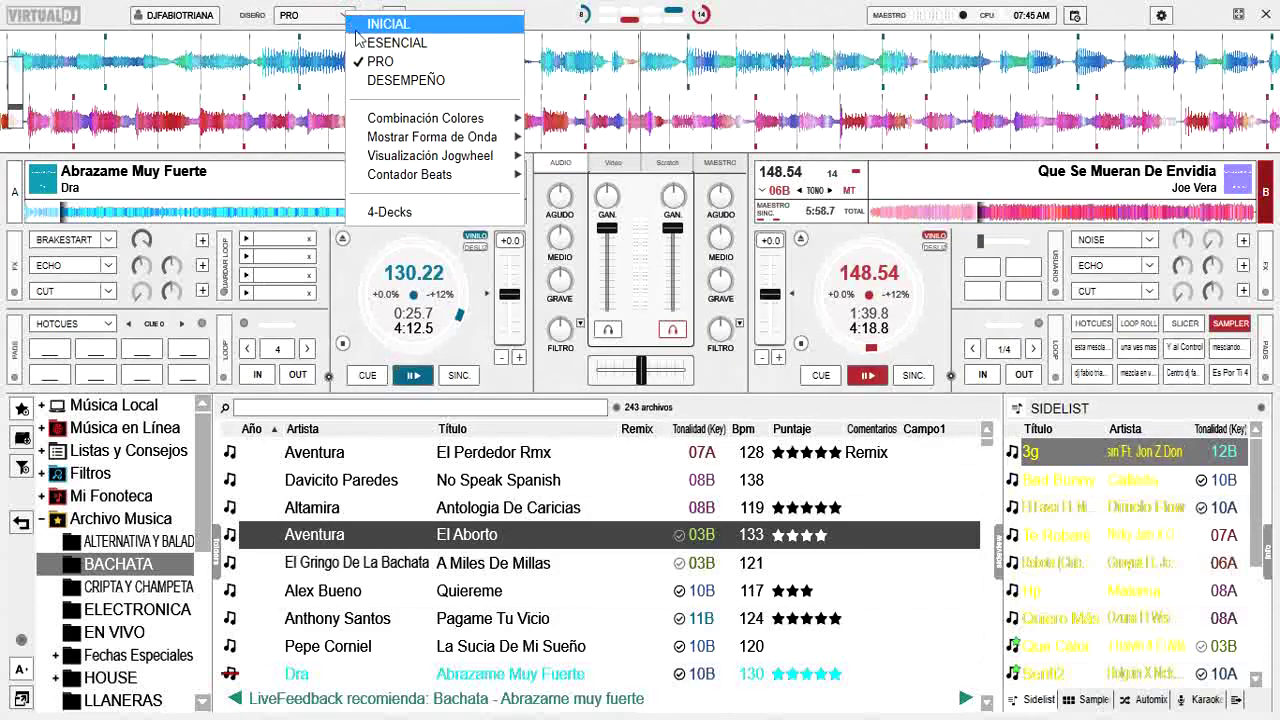
mouse_move(430, 118)
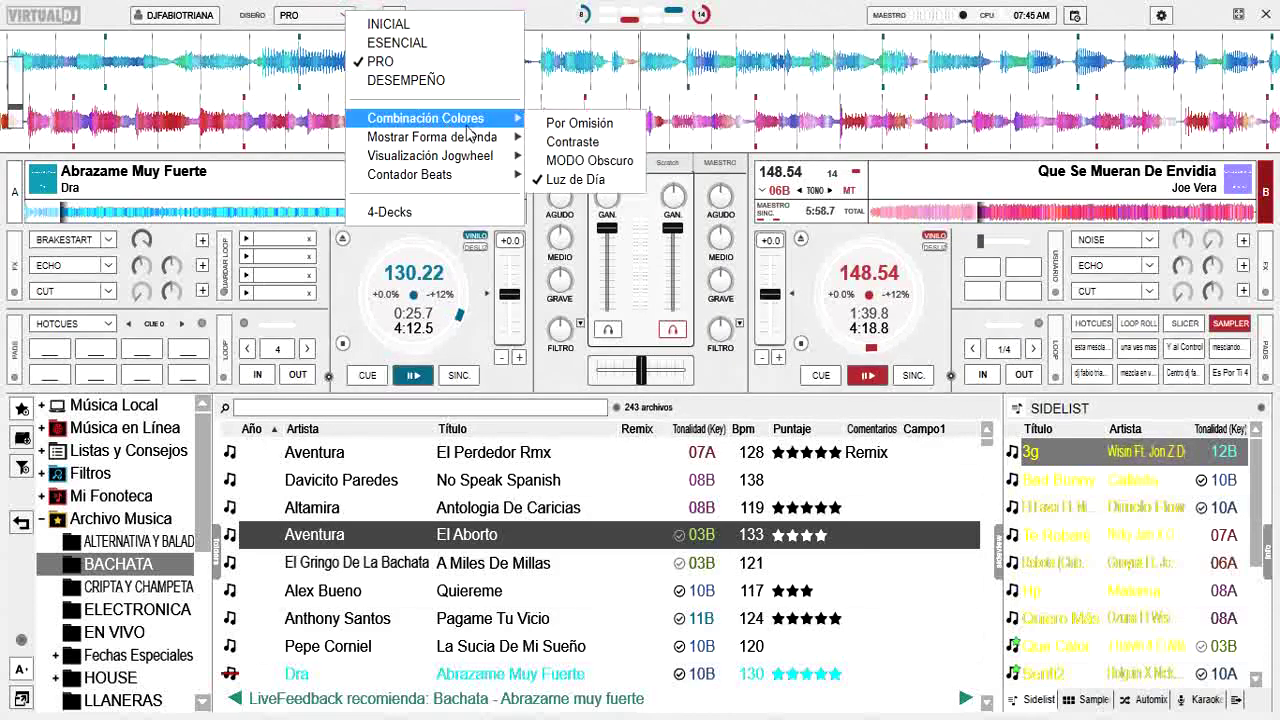
click(588, 162)
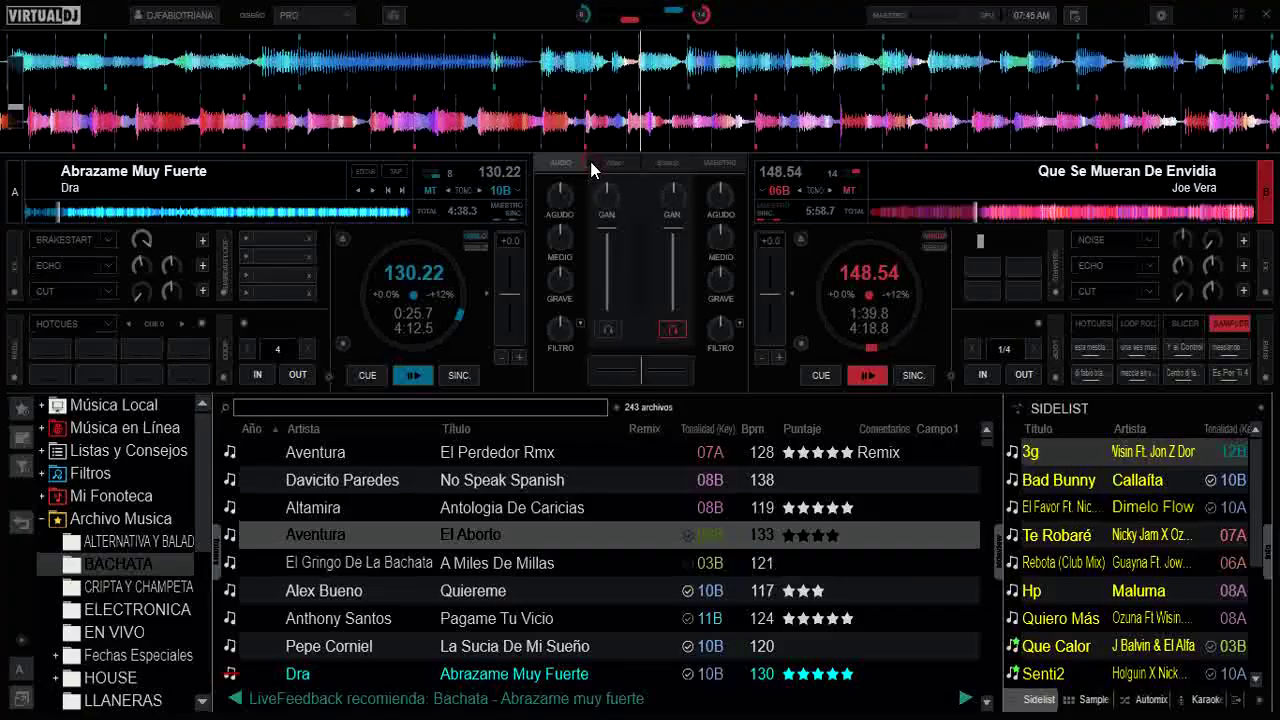
- Check the styling of deck 1's Echo effects list and the context menu of the track "No Speak Spanish"
click(109, 265)
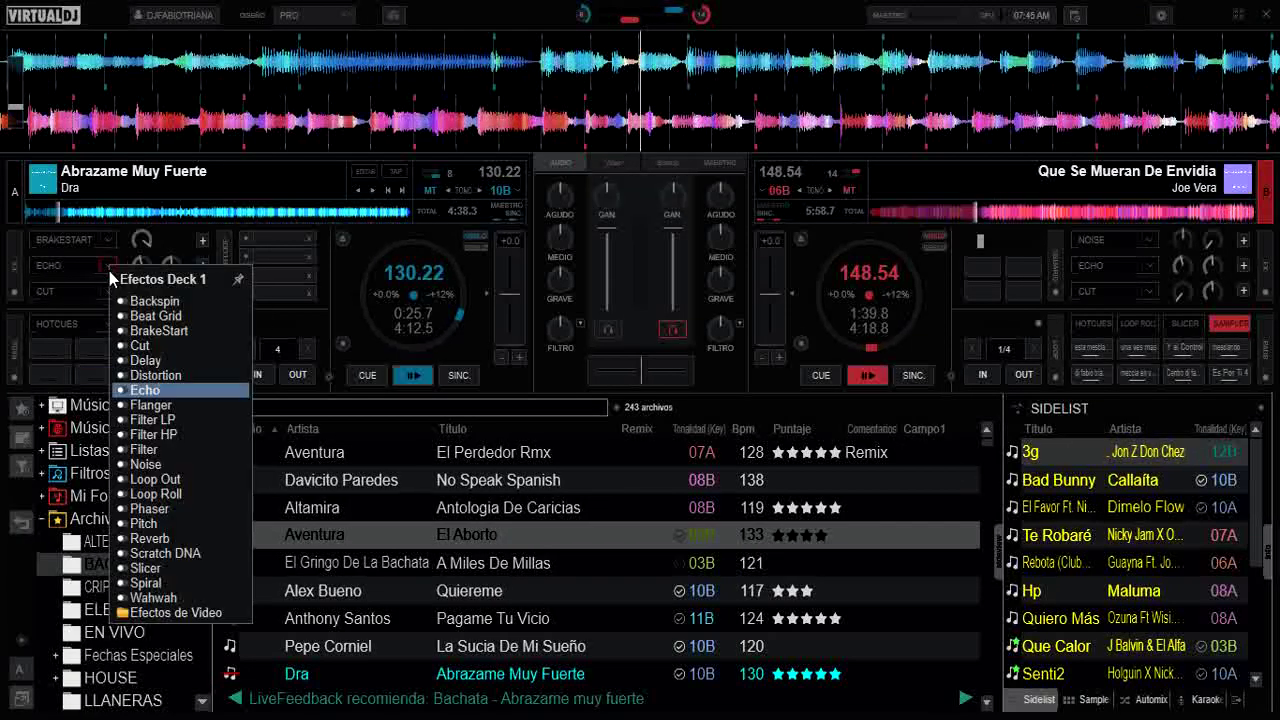
right_click(354, 479)
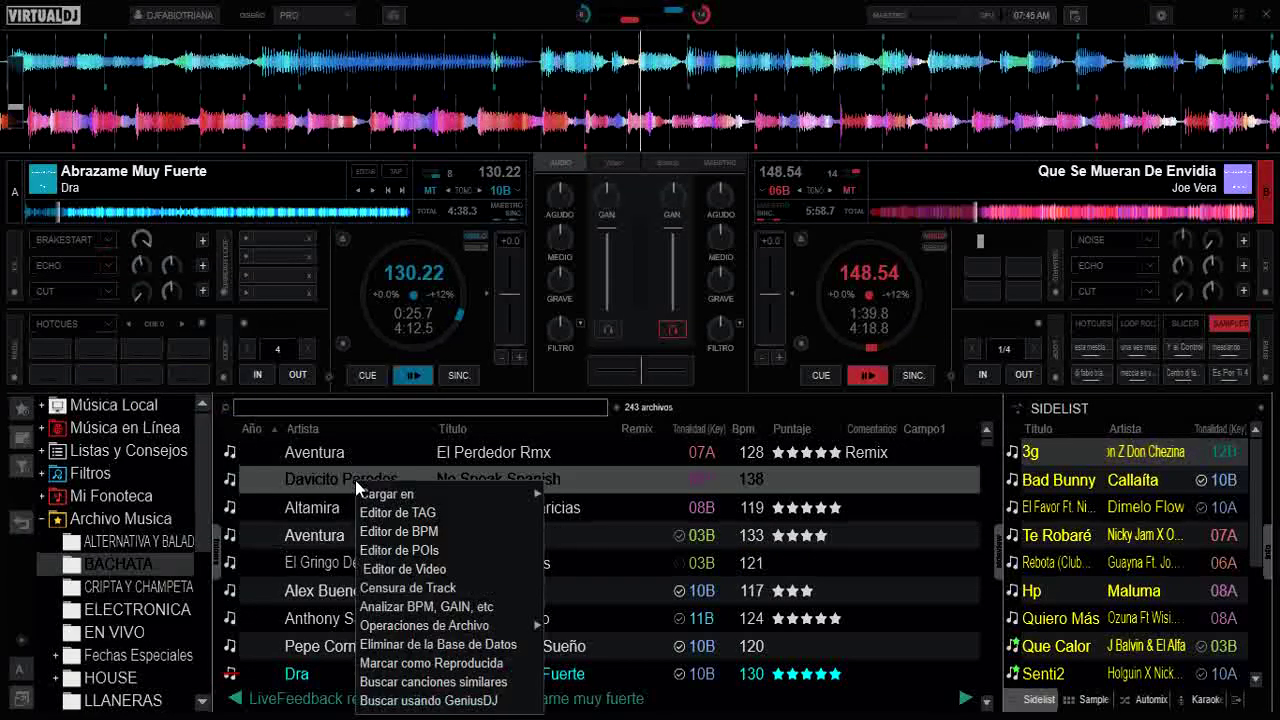
click(505, 382)
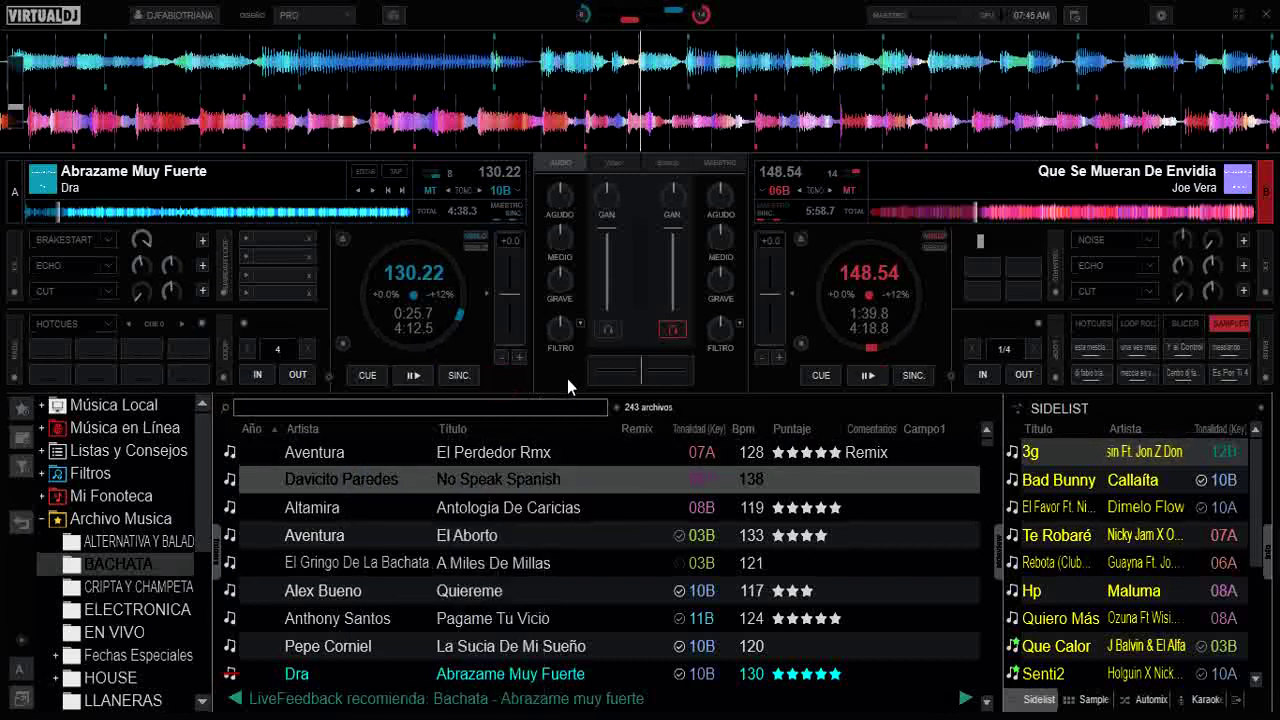